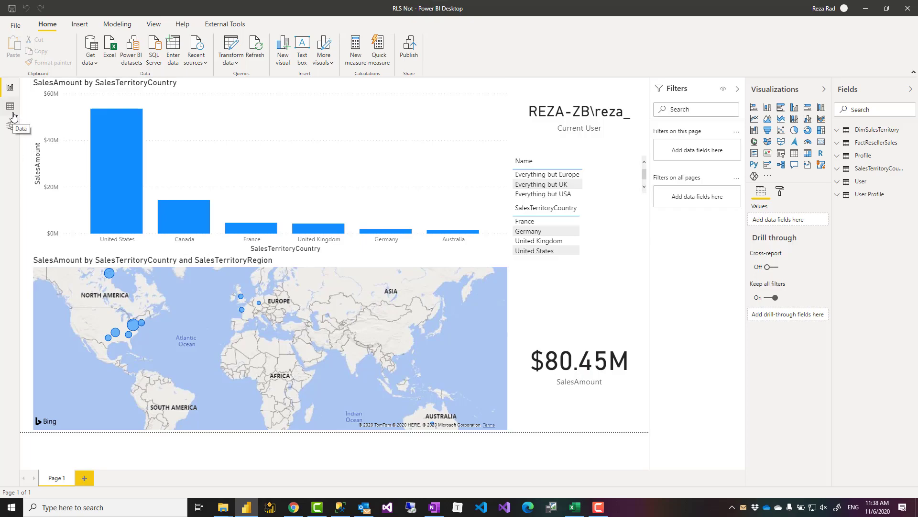
Inspect the Sales model layout, where DimSalesTerritory links one-to-many to FactResellerSales on SalesTerritoryKey
left_click(10, 125)
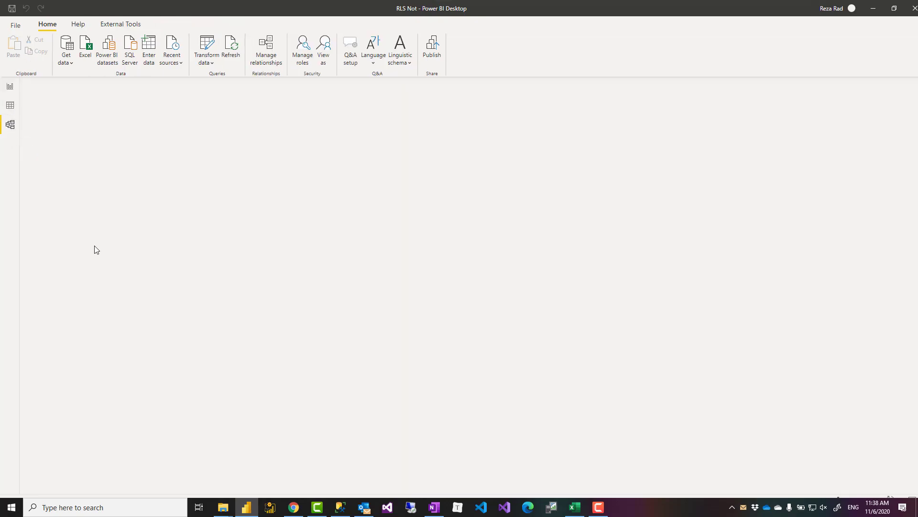
left_click(127, 478)
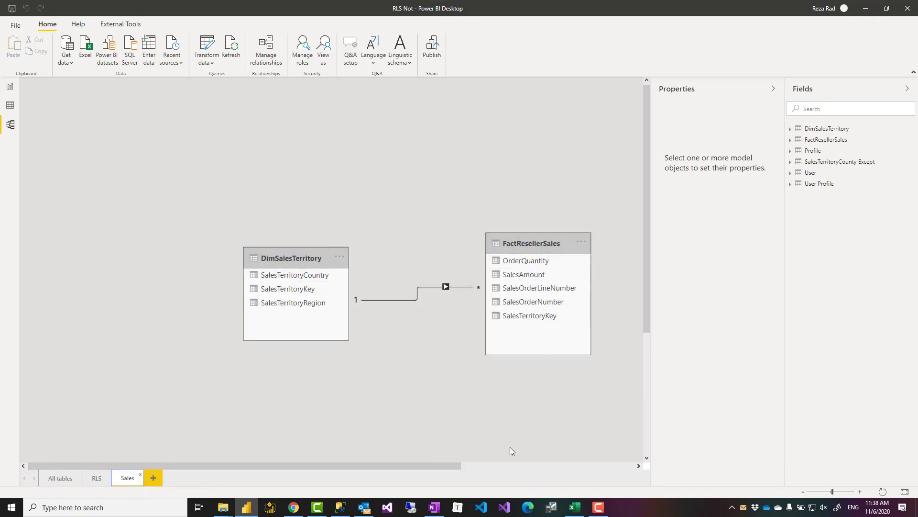
left_click_drag(437, 469, 477, 472)
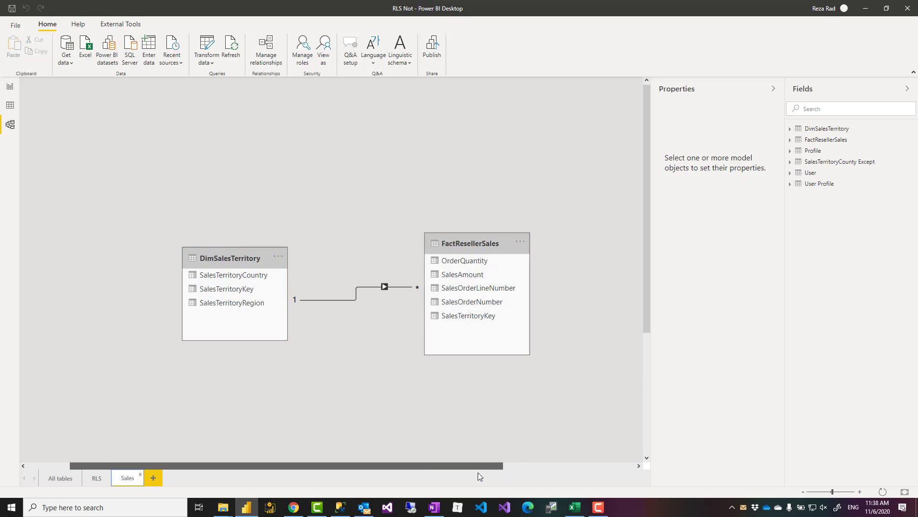
left_click(229, 258)
left_click(472, 244)
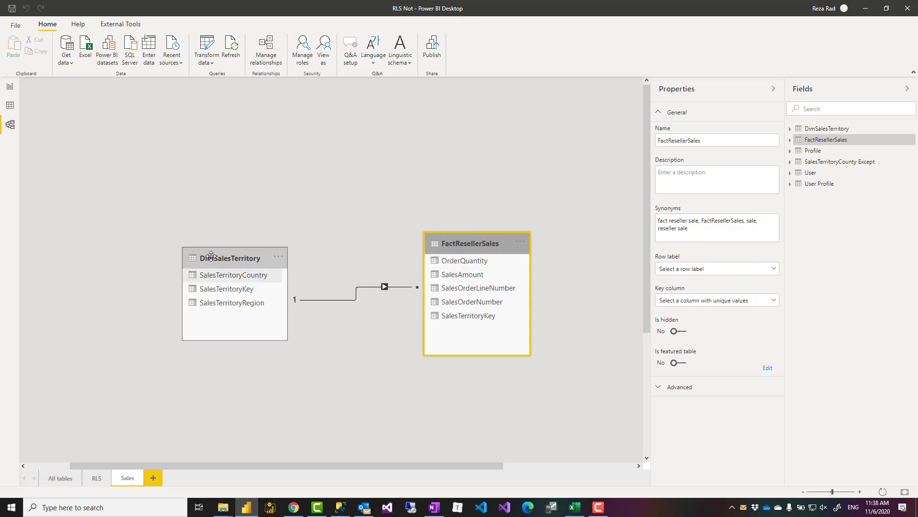
left_click(10, 87)
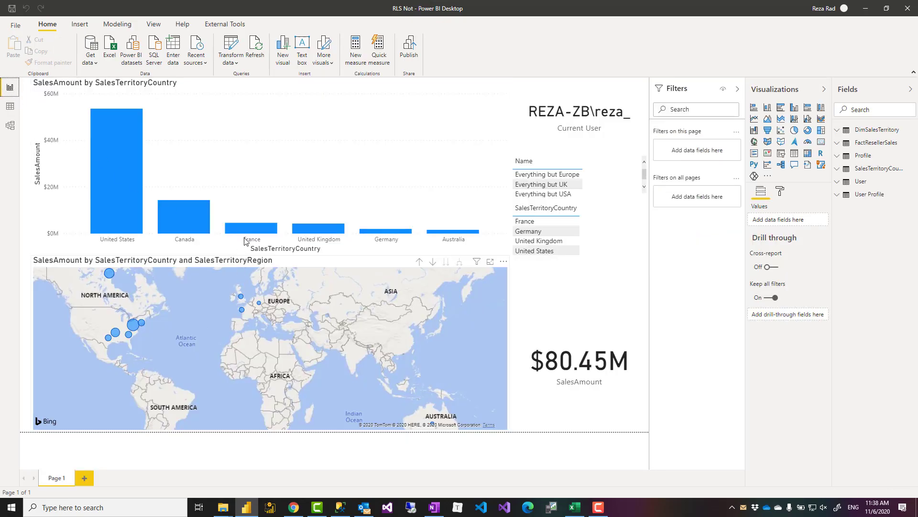
left_click(254, 179)
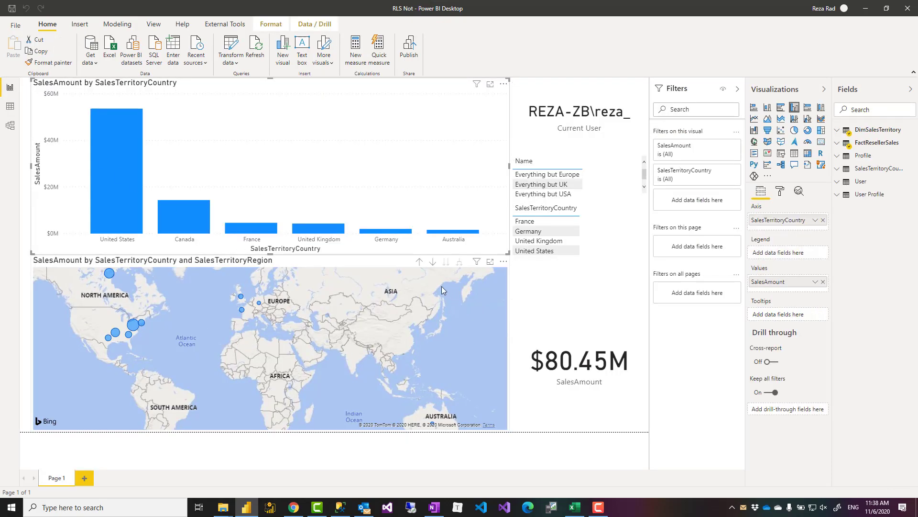
left_click(376, 265)
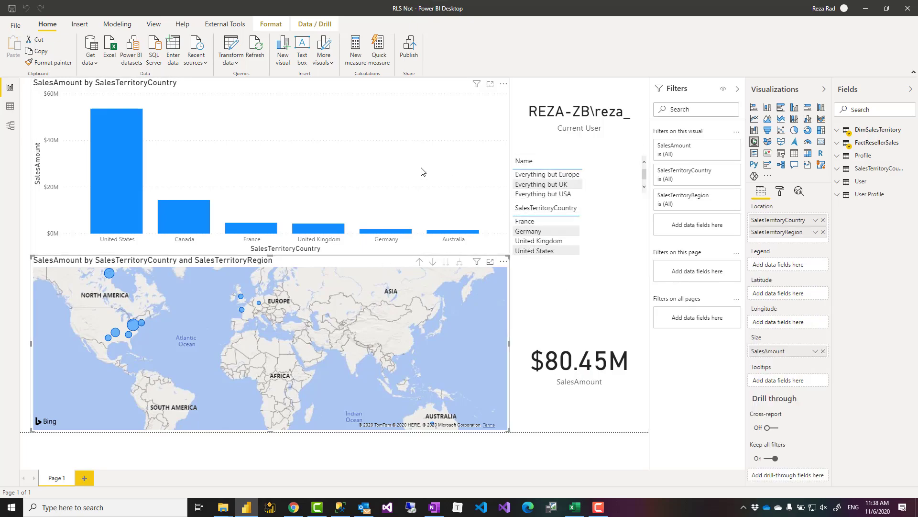
left_click(376, 165)
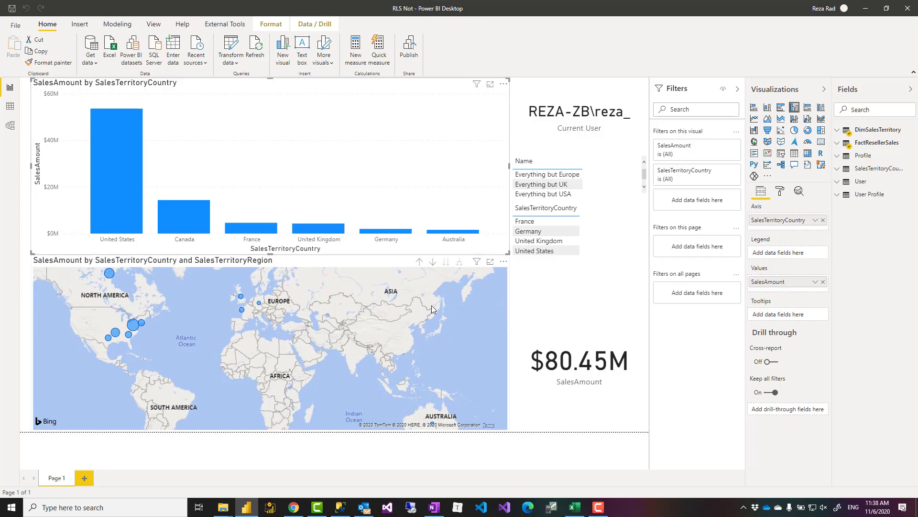
left_click(202, 354)
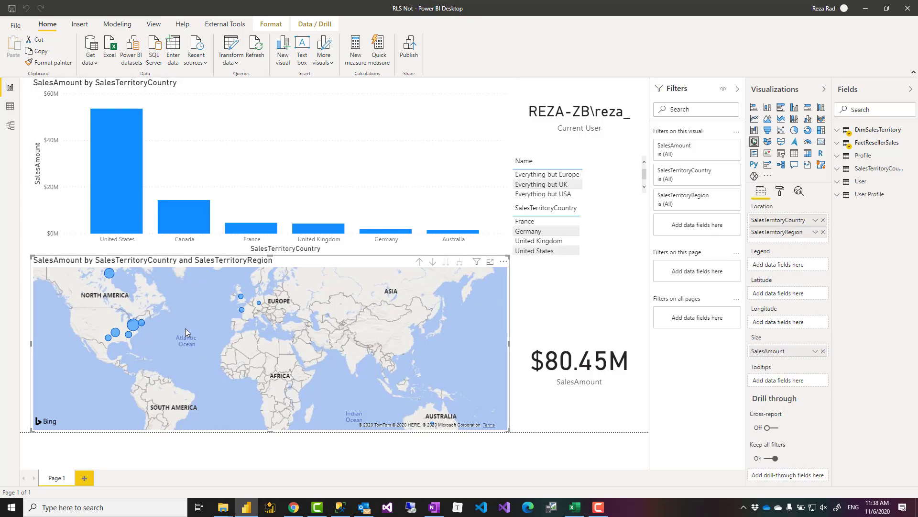
left_click(257, 167)
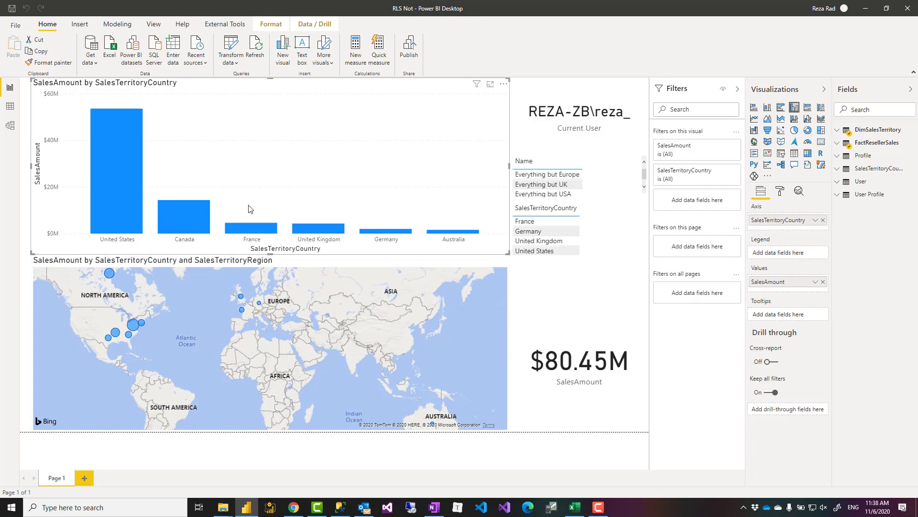
left_click(561, 327)
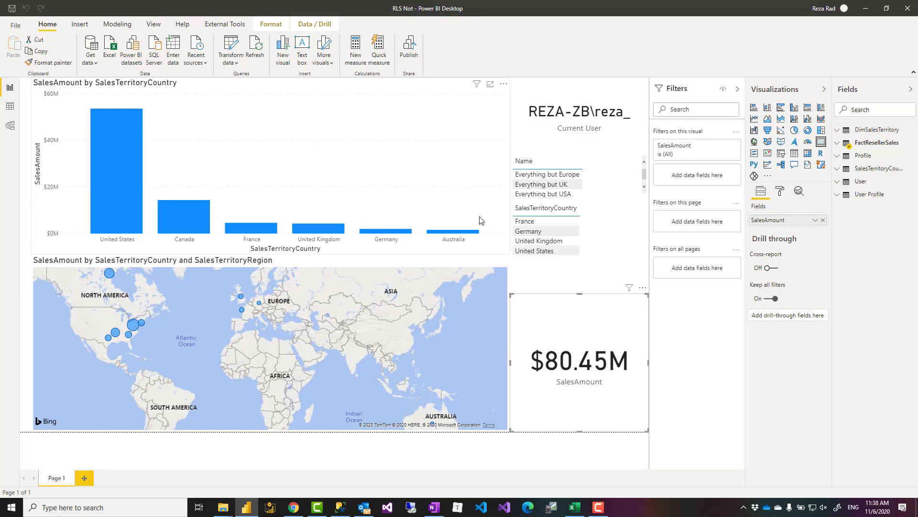
left_click(407, 166)
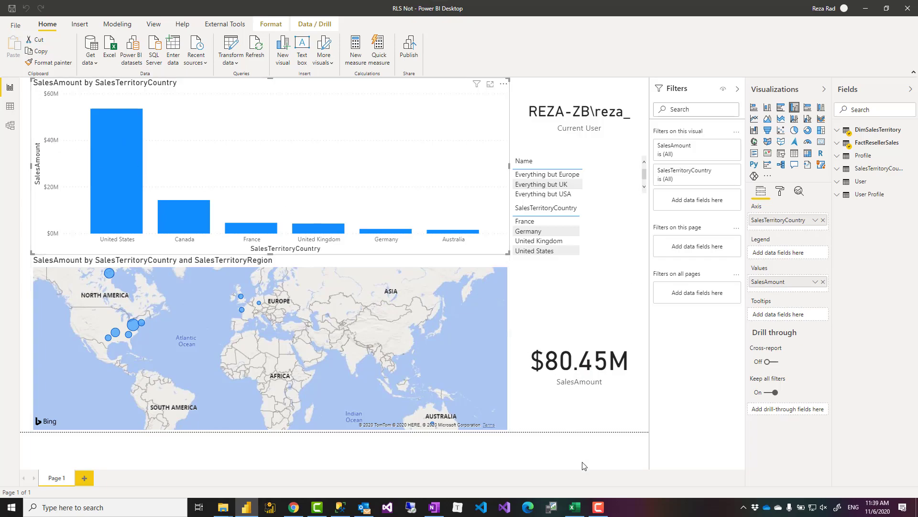
Bring up DRLS.xlsx maximized and zoomed in on the SalesTerritoryCounty Except sheet
left_click(579, 513)
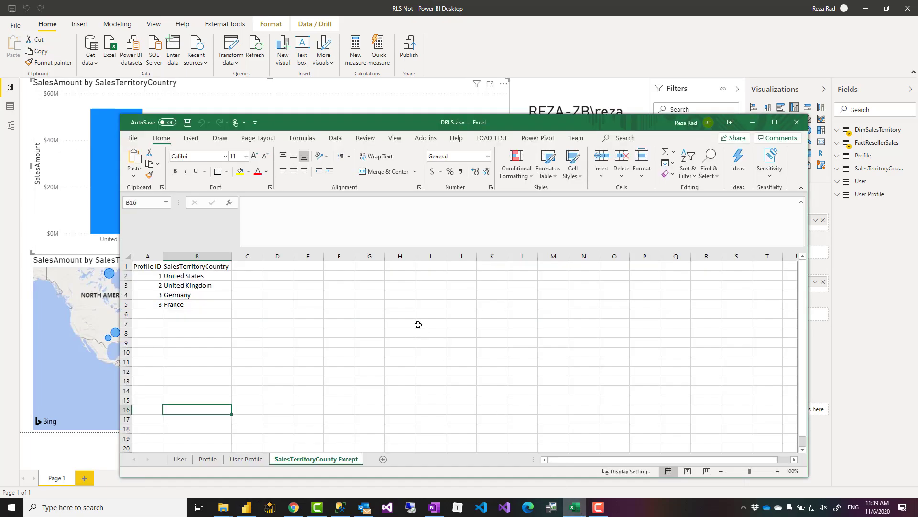
double_click(406, 120)
scroll(91, 306, "up", 9, "ctrl")
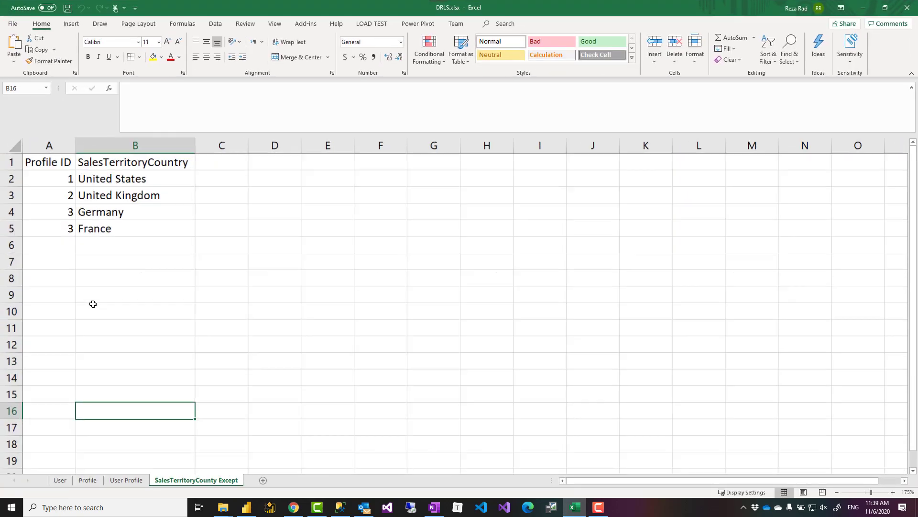
scroll(104, 306, "up", 1)
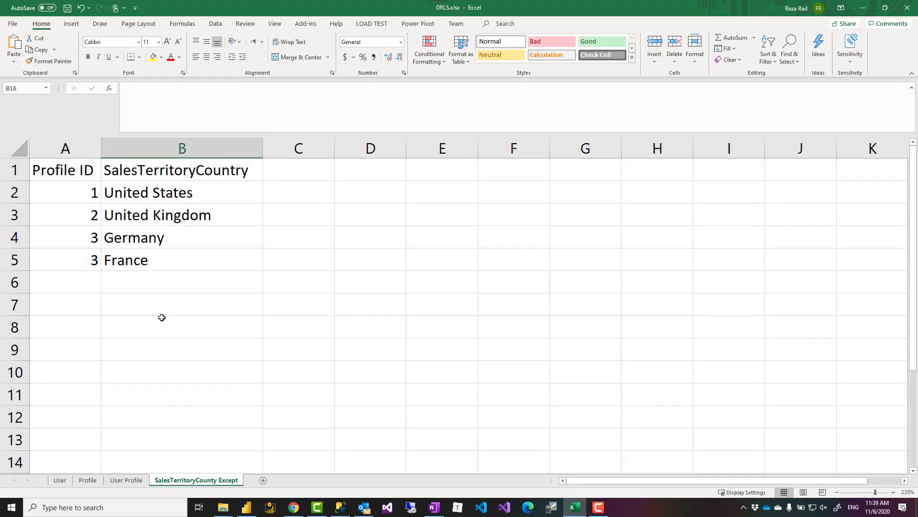
scroll(160, 313, "up", 1, "ctrl")
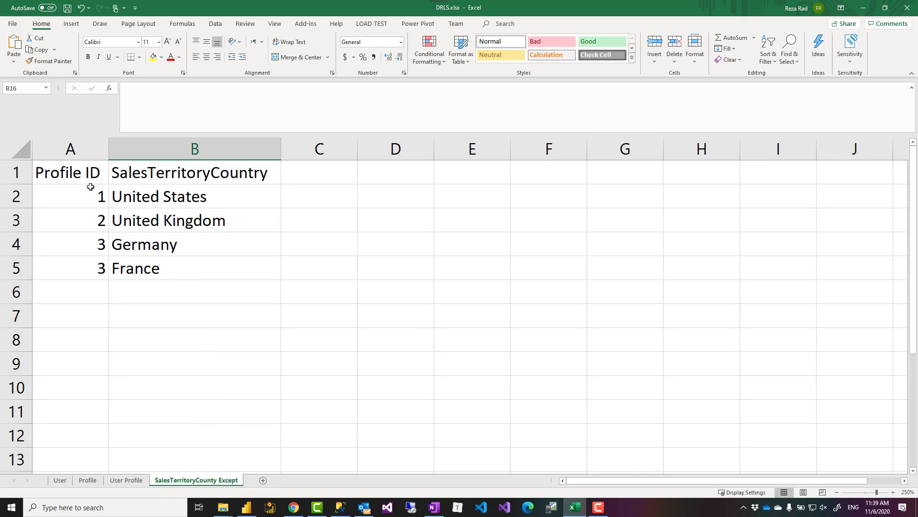
Highlight the excluded countries United States, United Kingdom, Germany and France
left_click(168, 205)
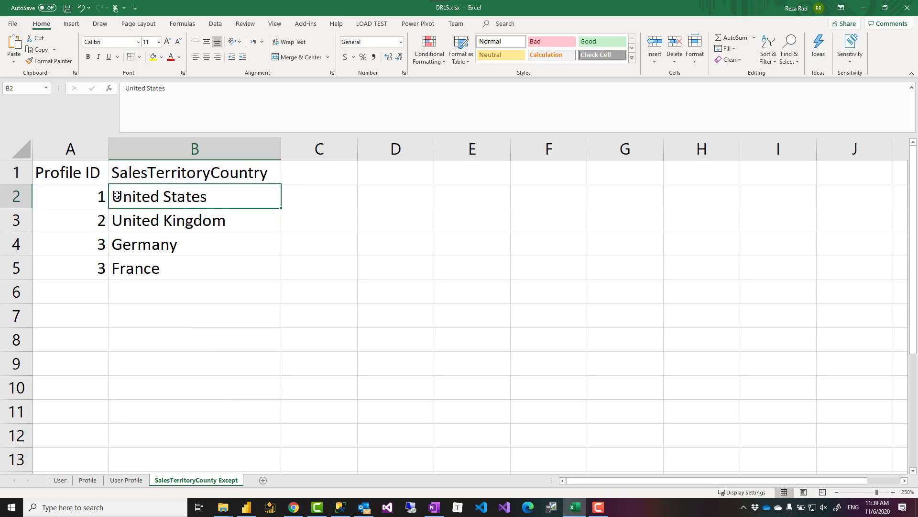
left_click(170, 220)
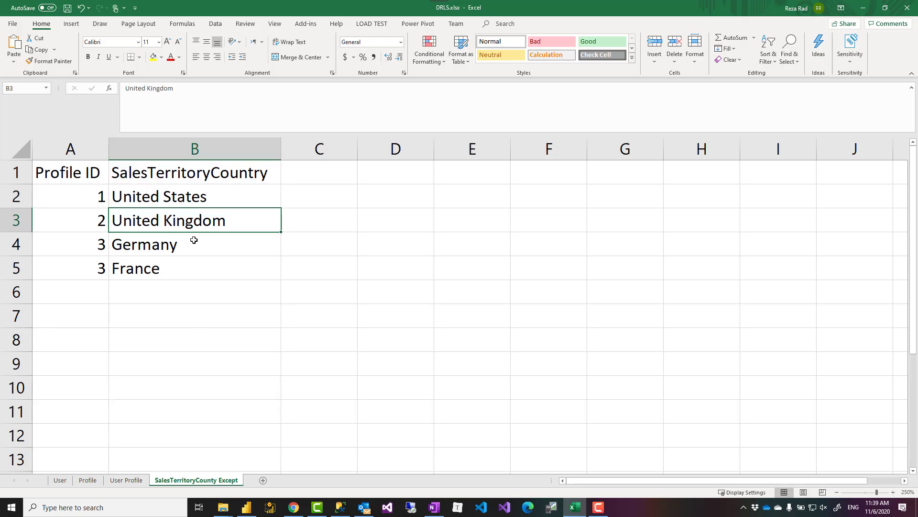
left_click(149, 252)
left_click(148, 266)
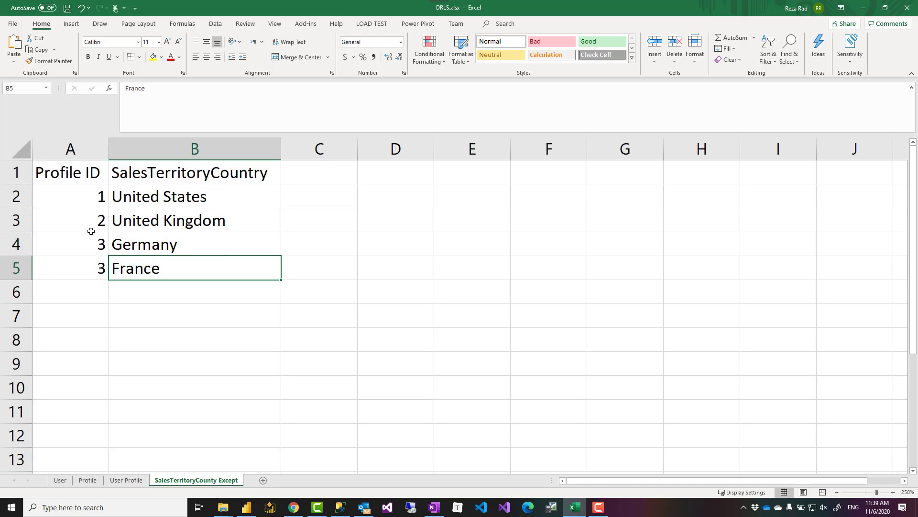
Review the Profile sheet's profile IDs, including Everything but USA and Everything but Europe
left_click(88, 480)
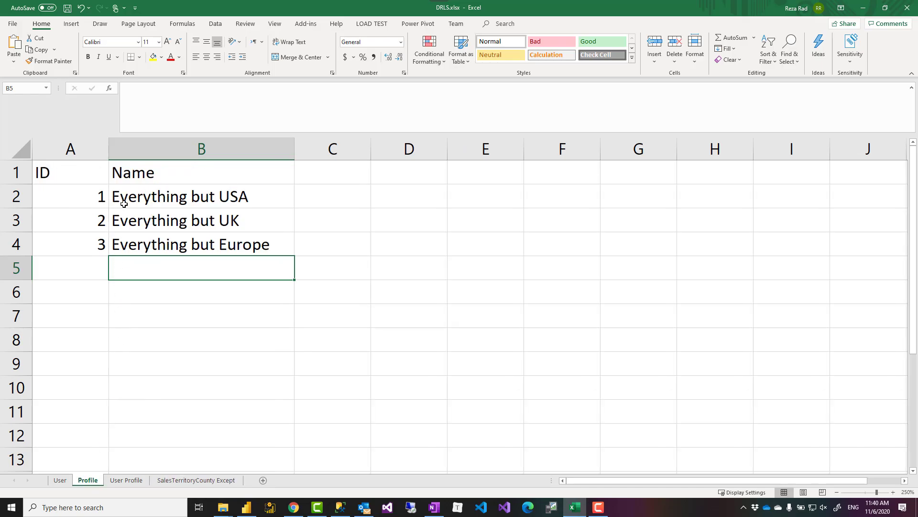
left_click(177, 197)
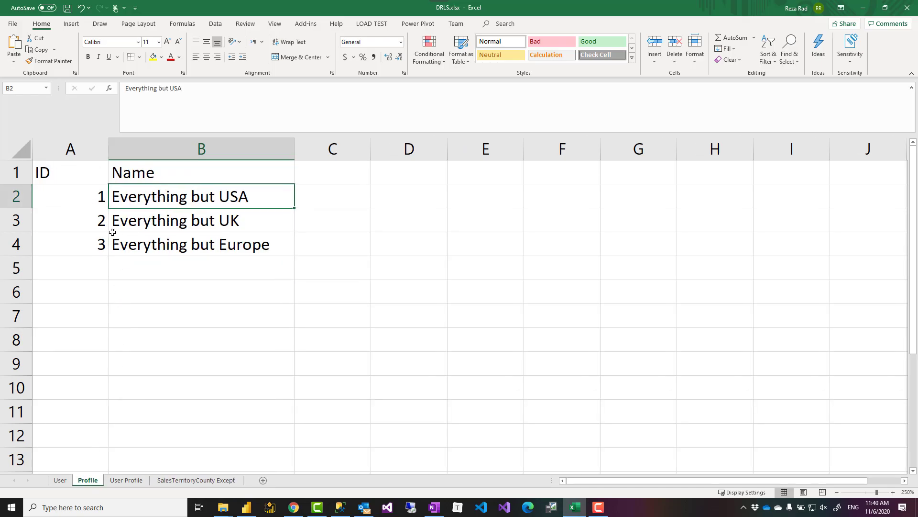
left_click(65, 224)
left_click(96, 245)
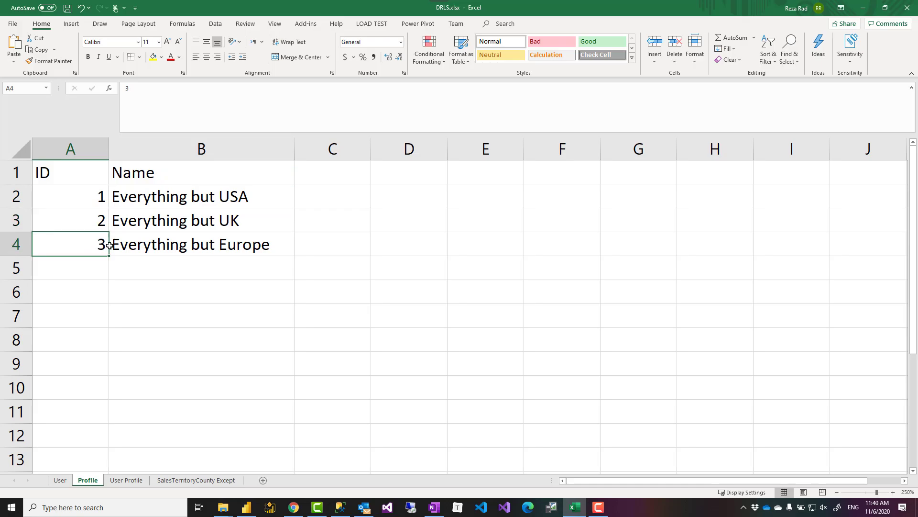
left_click(162, 243)
Flip through the SalesTerritoryCounty Except and User sheets, ending on the User Profile sheet
left_click(198, 481)
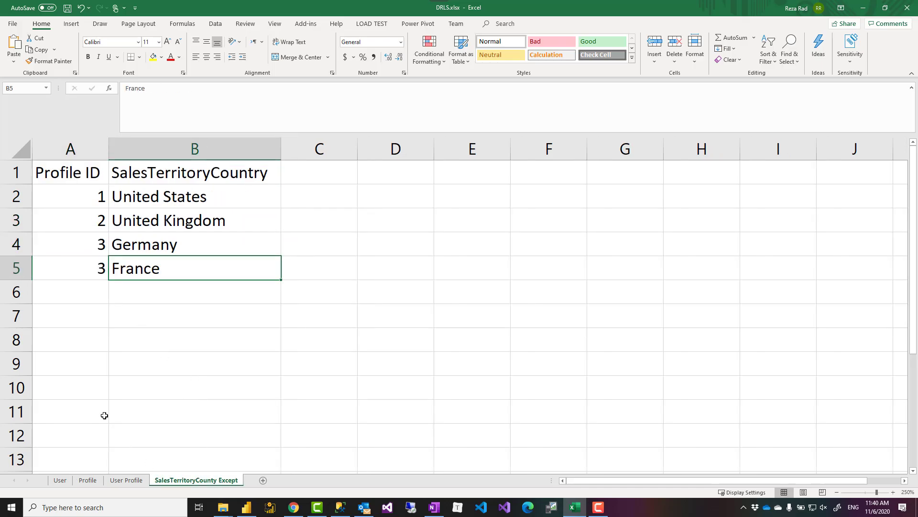
left_click(94, 483)
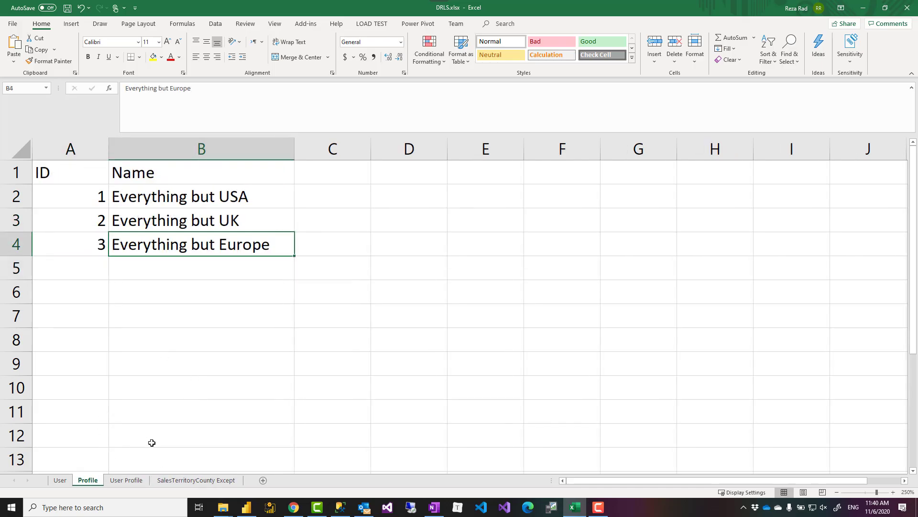
left_click(60, 480)
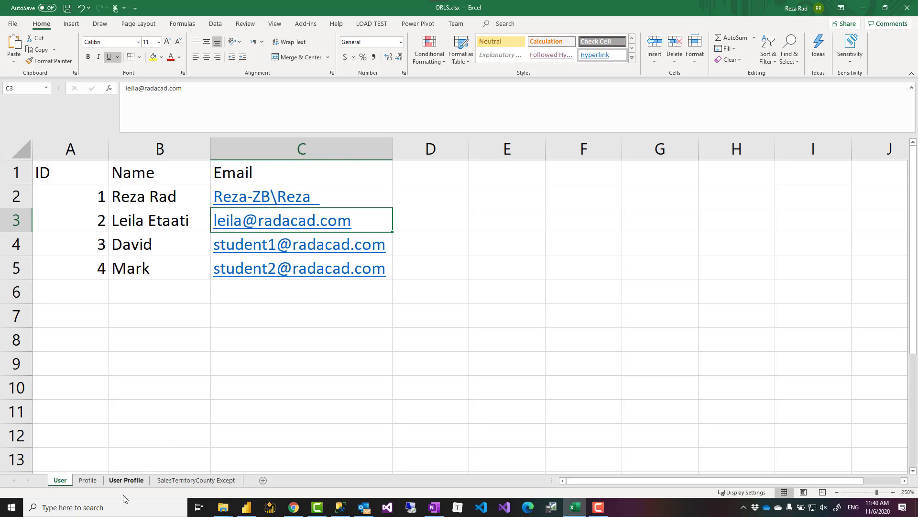
left_click(88, 481)
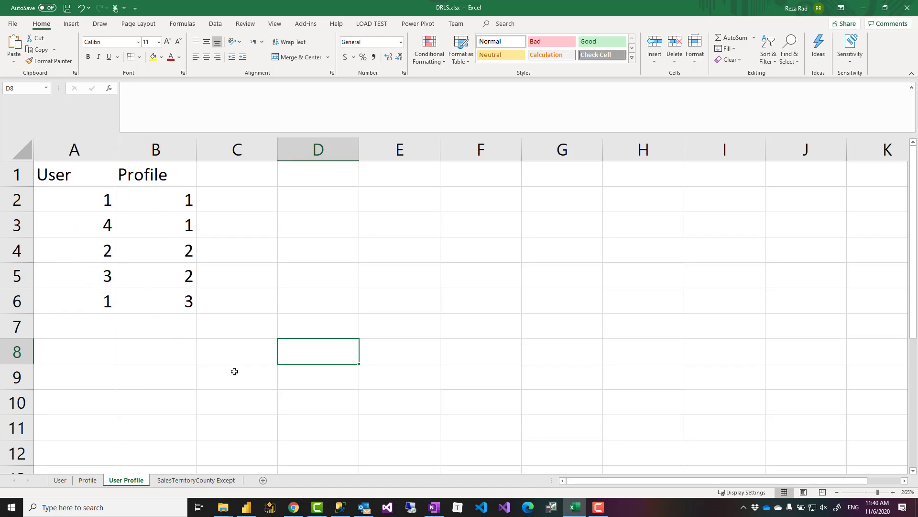
Return to Power BI Desktop and show the model's RLS layout
left_click(247, 507)
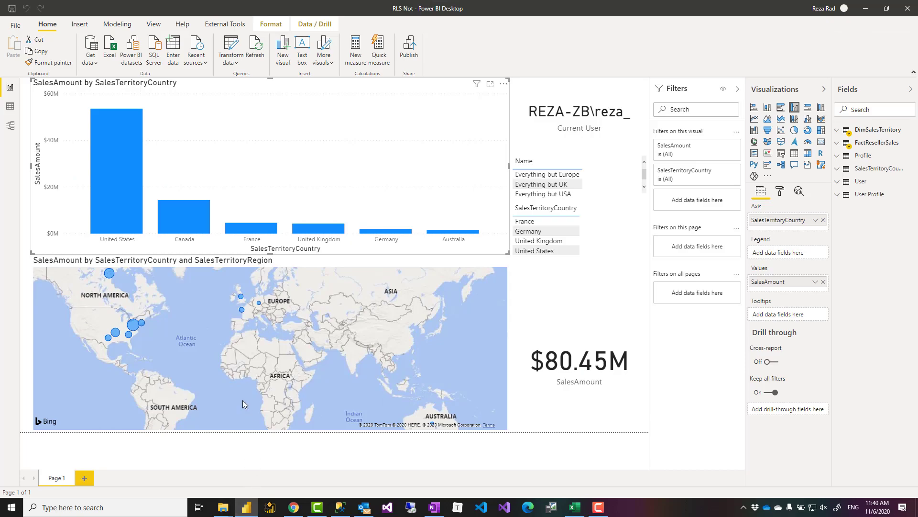
left_click(10, 125)
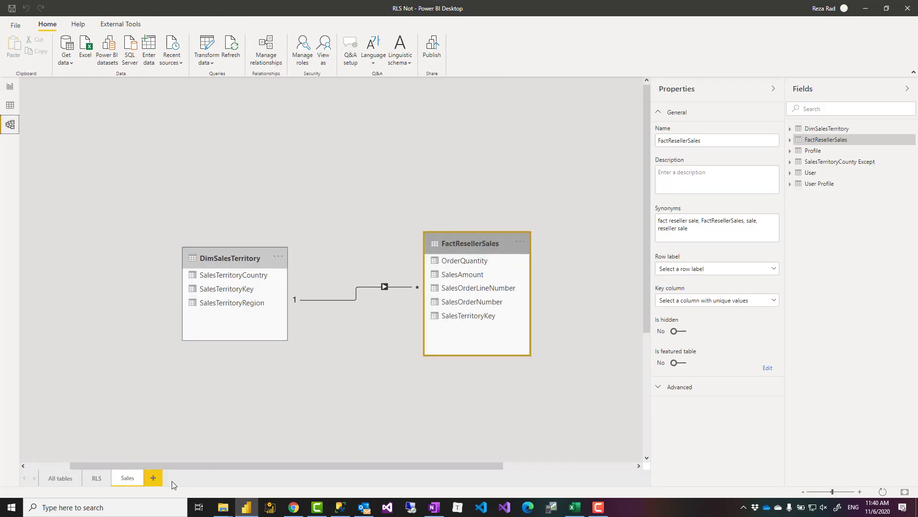
left_click(99, 479)
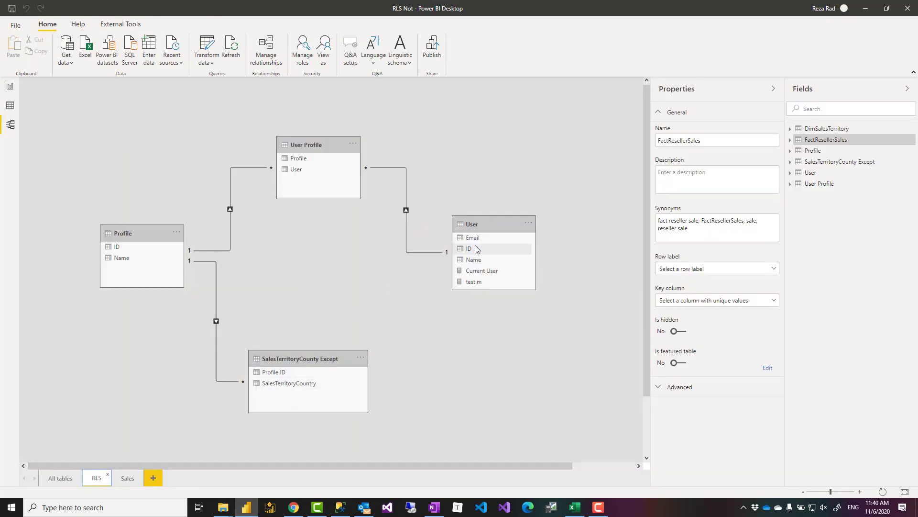
Inspect the Profile, User Profile, SalesTerritoryCounty Except and User tables in turn
left_click(491, 222)
left_click(157, 234)
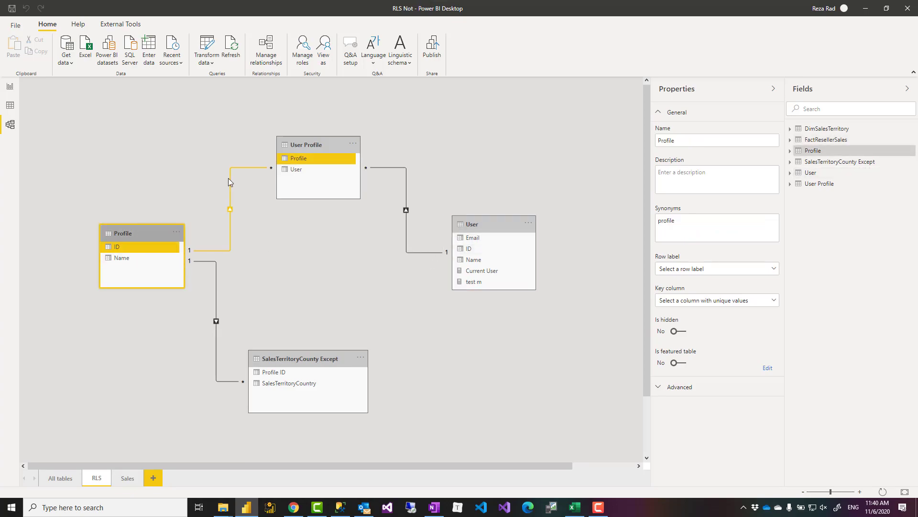
left_click(313, 145)
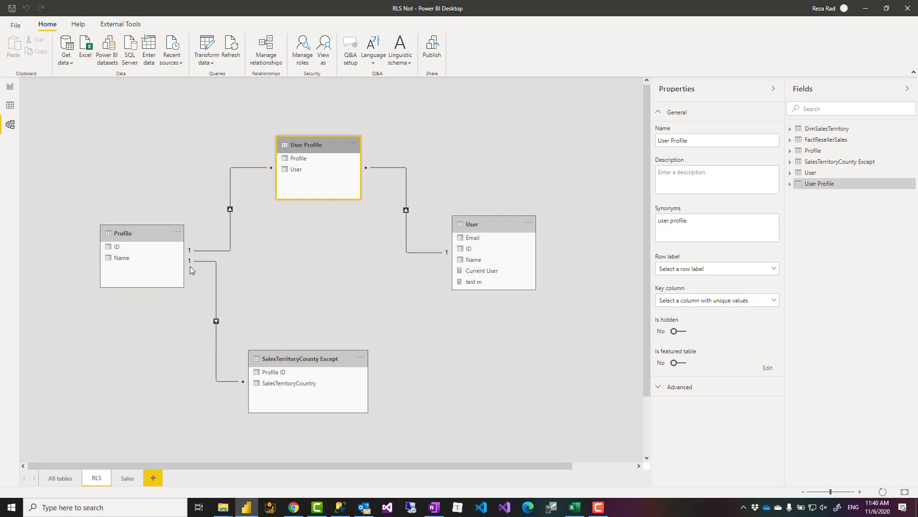
left_click(305, 362)
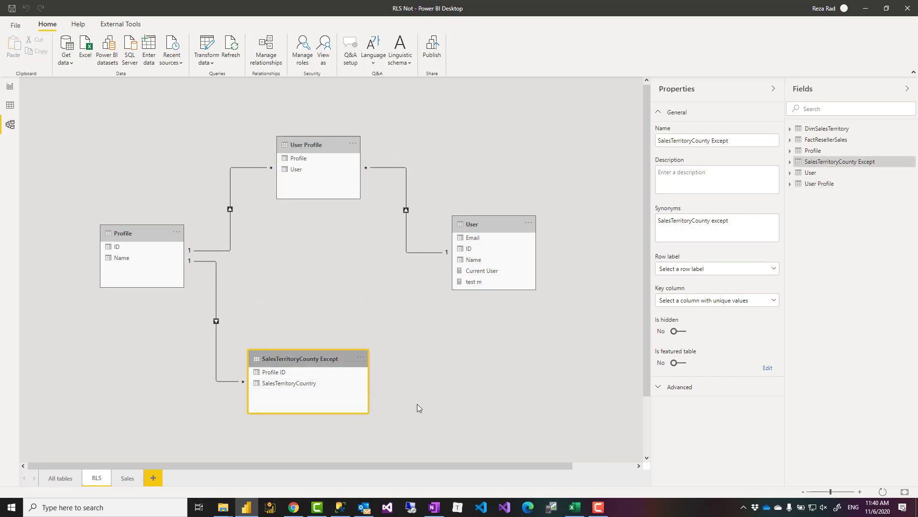
left_click(423, 389)
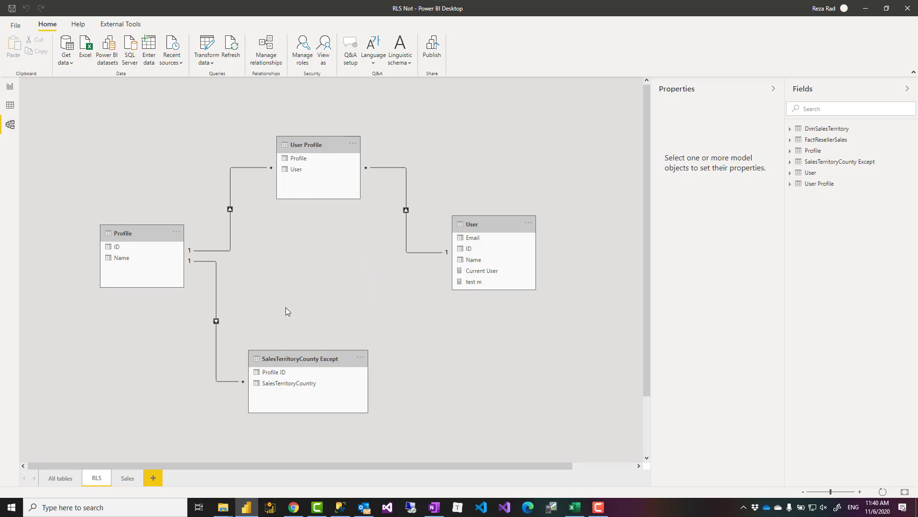
left_click(492, 226)
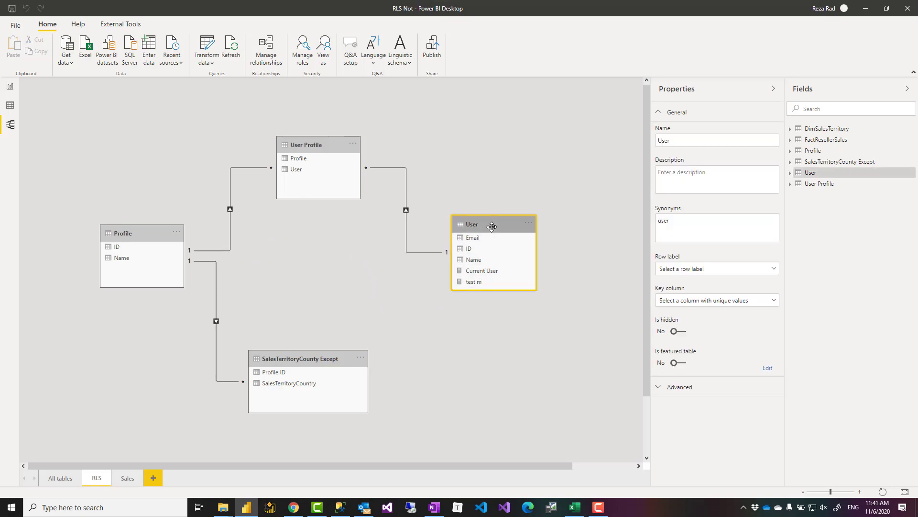
left_click(142, 233)
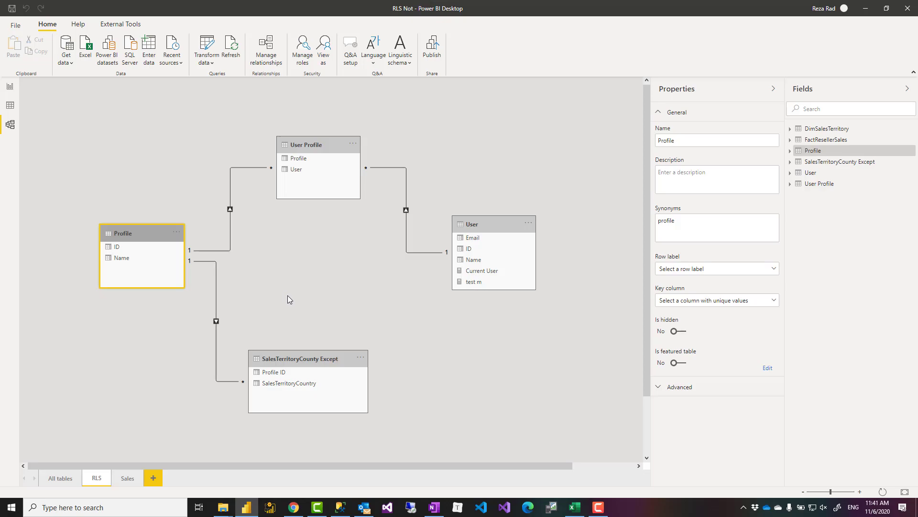
Switch back and forth between the Sales and RLS layouts, then show the All tables layout
left_click(133, 478)
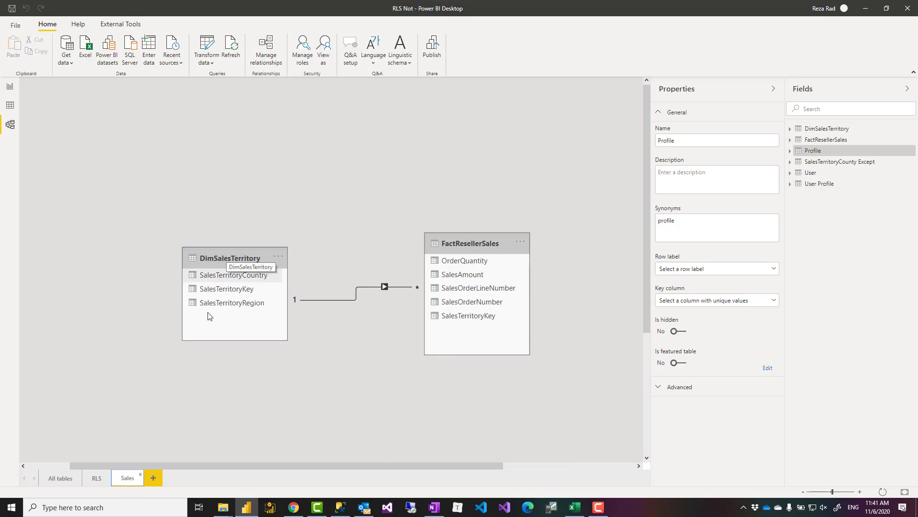
left_click(97, 477)
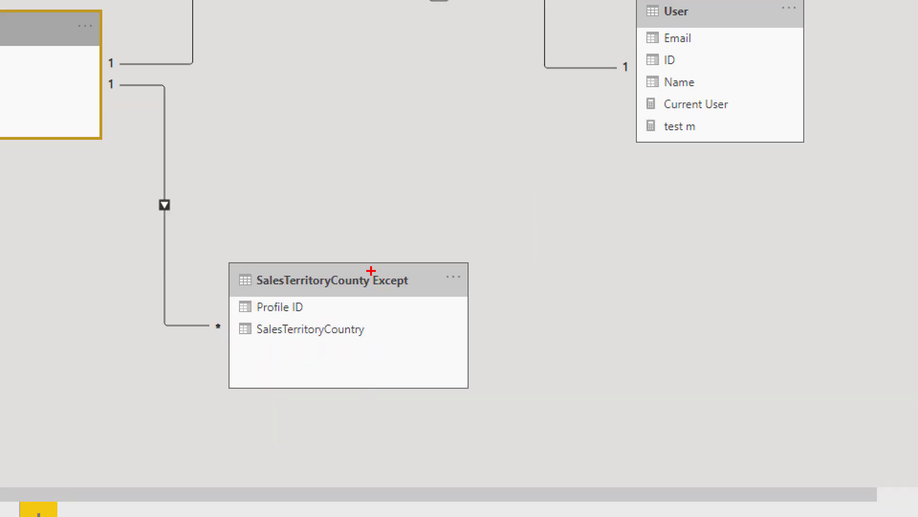
left_click_drag(371, 271, 416, 297)
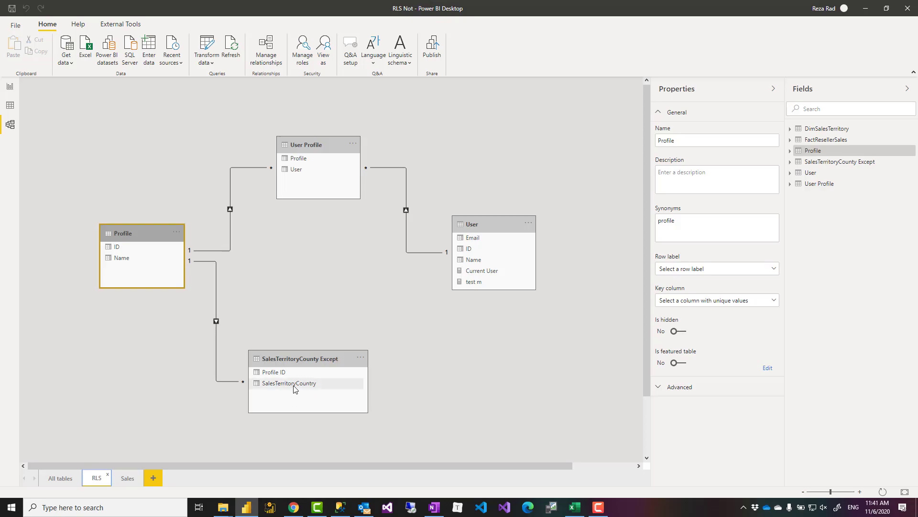
left_click(127, 478)
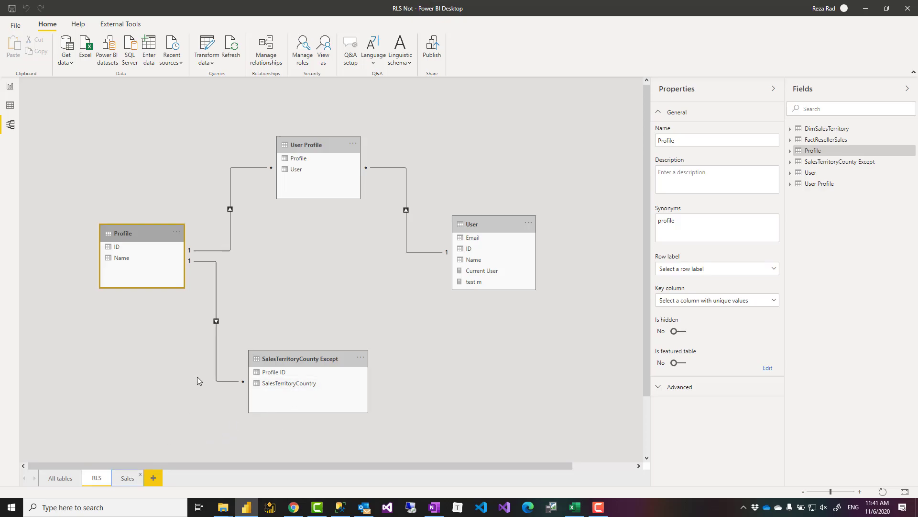
left_click(103, 479)
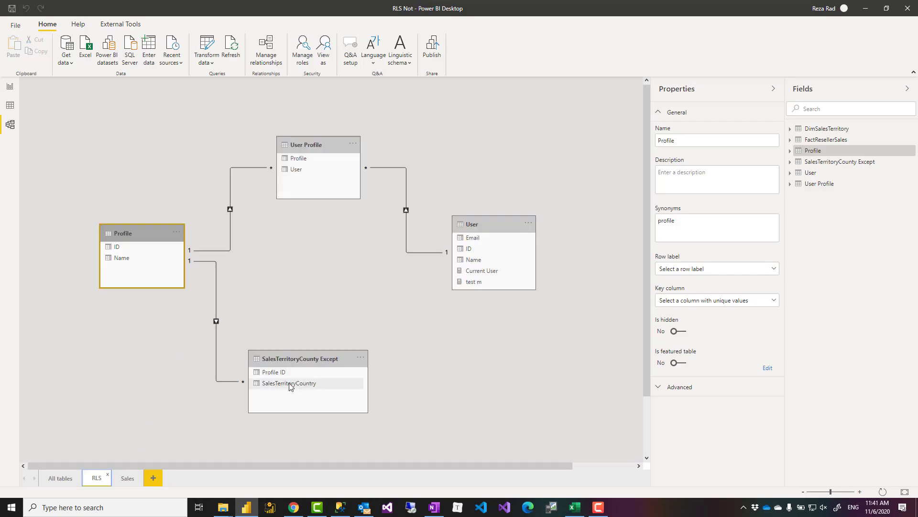
left_click(127, 478)
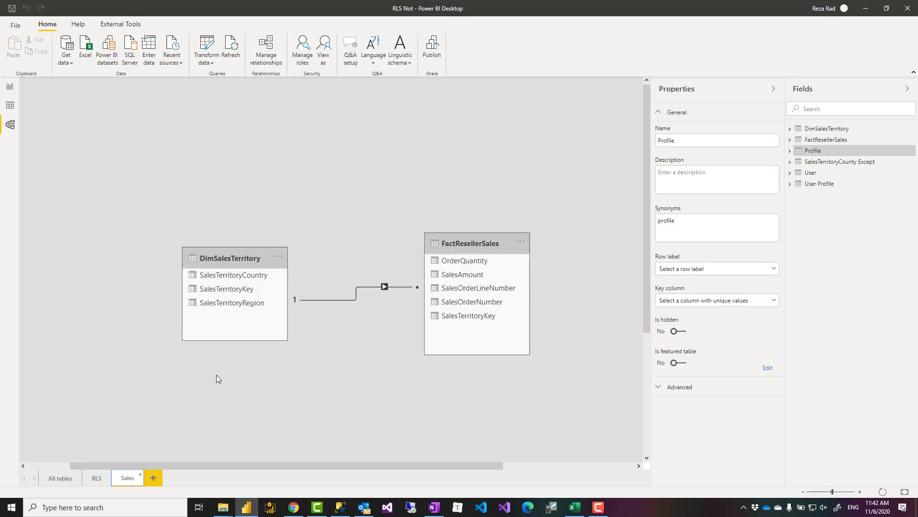
left_click(98, 479)
left_click(127, 478)
left_click(57, 478)
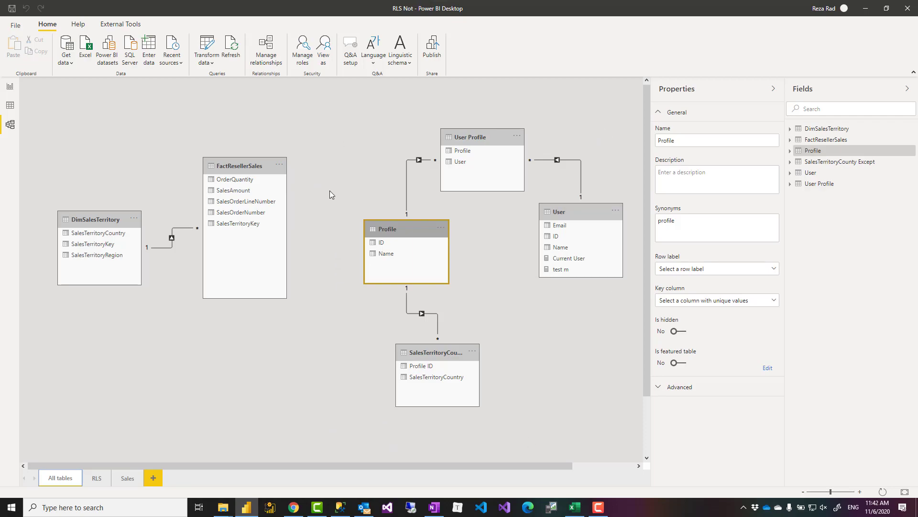
Select SalesTerritoryCounty Except, then open Manage roles to see Dynamic Role's DimSalesTerritory DAX filter
left_click(404, 353)
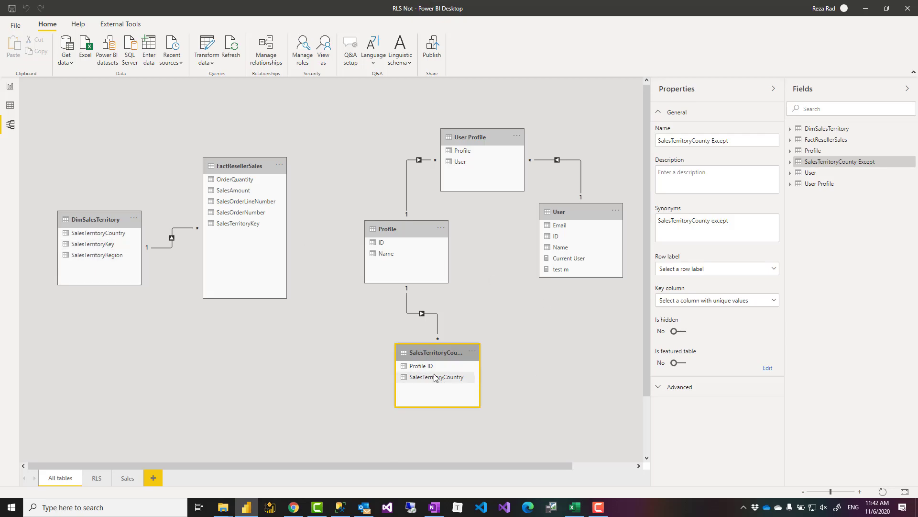
left_click(303, 50)
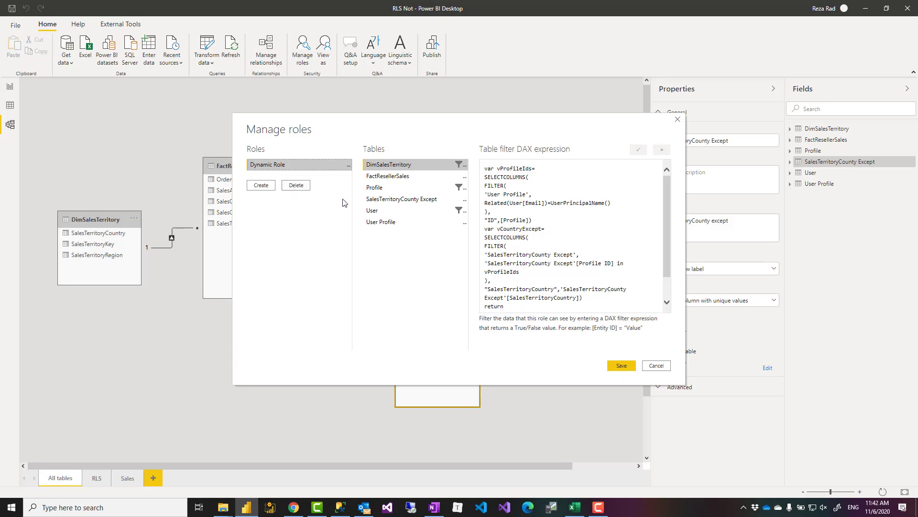
Review Dynamic Role's DimSalesTerritory, User and Profile filters, ending at the Profile filter's end
left_click(407, 212)
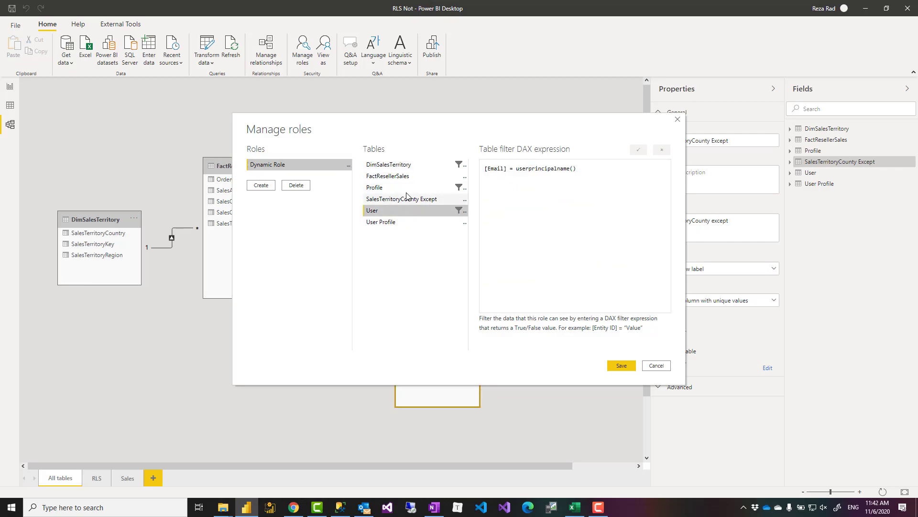
left_click(404, 188)
left_click(409, 165)
left_click(411, 211)
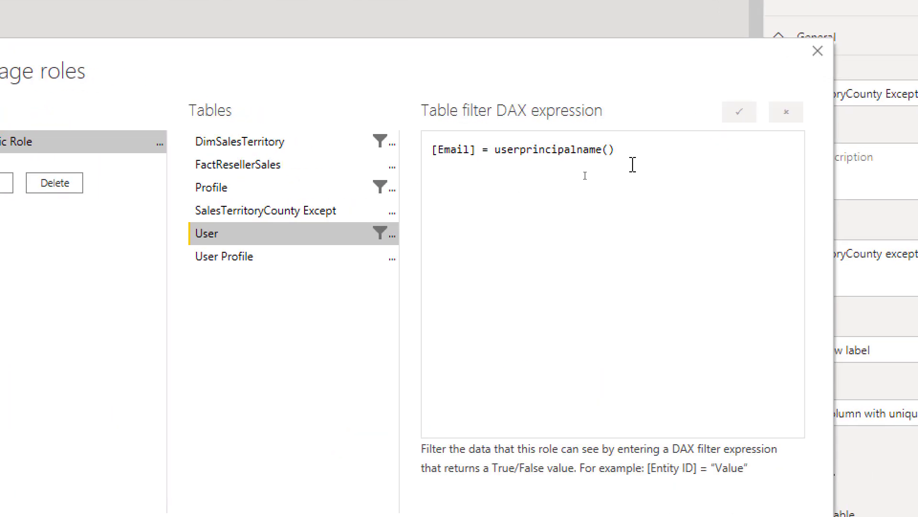
left_click(445, 150)
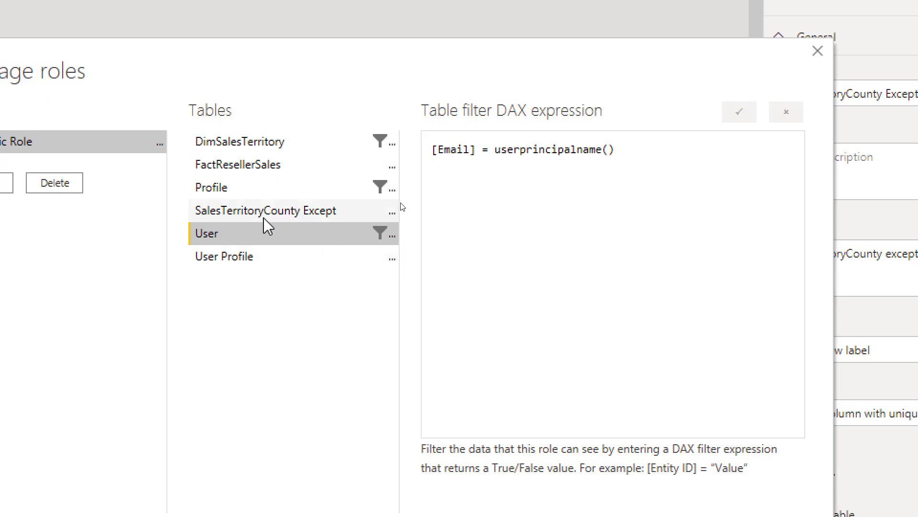
left_click(274, 194)
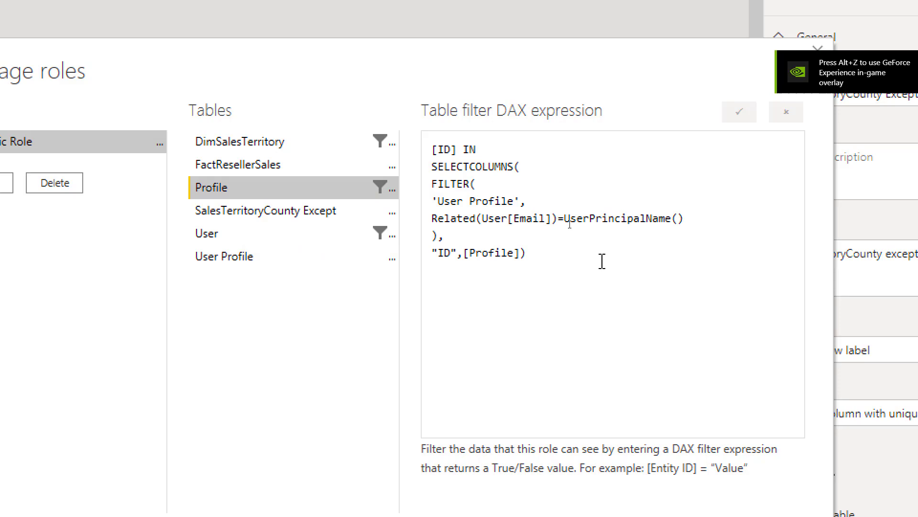
left_click(569, 262)
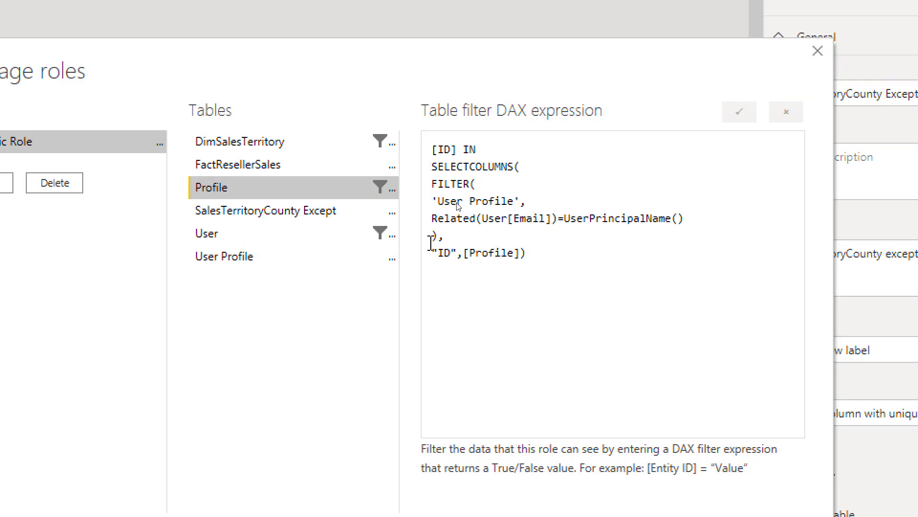
left_click(267, 146)
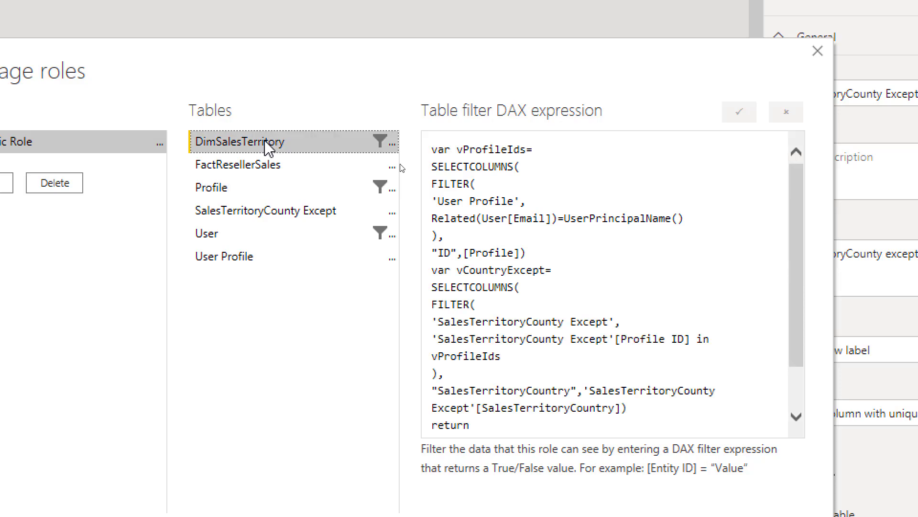
scroll(535, 268, "down", 1)
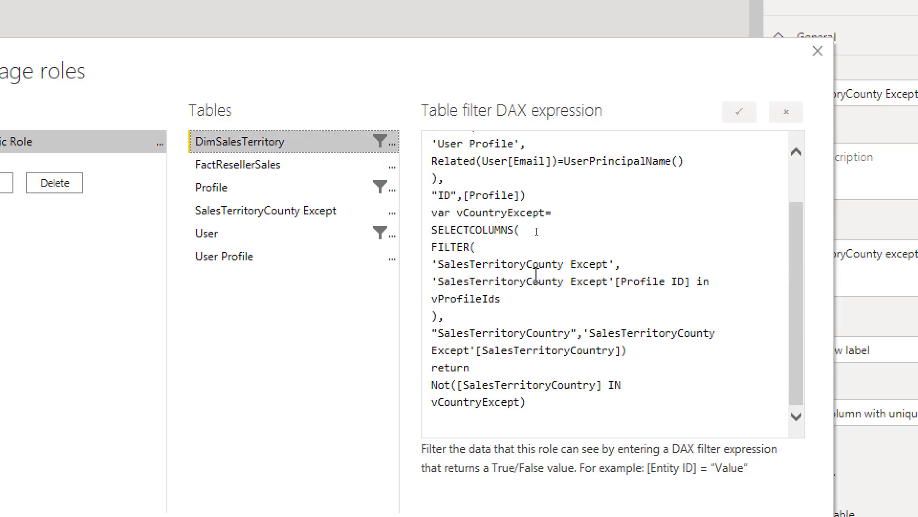
scroll(537, 232, "up", 1)
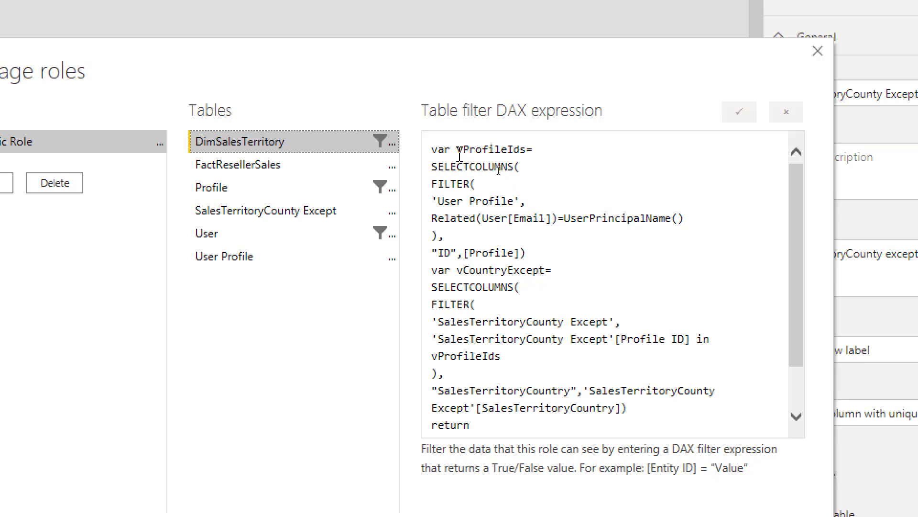
left_click_drag(458, 149, 529, 149)
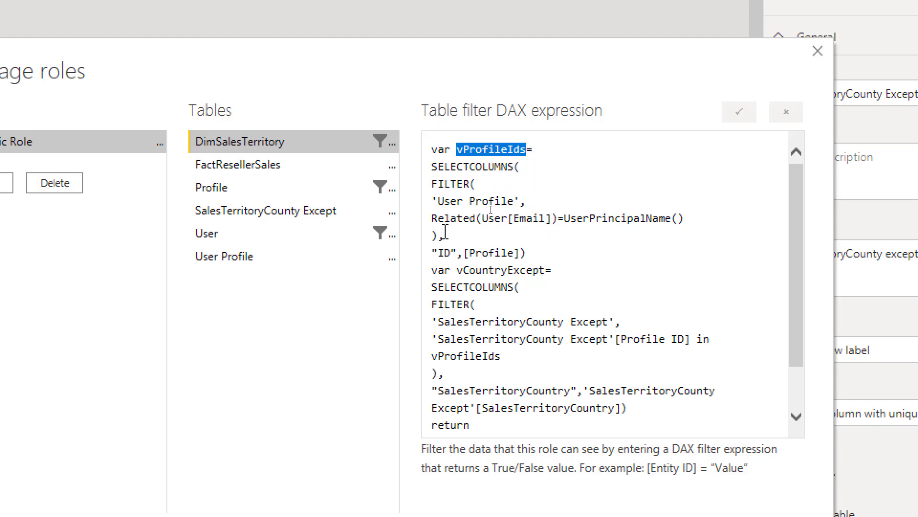
left_click_drag(540, 253, 437, 172)
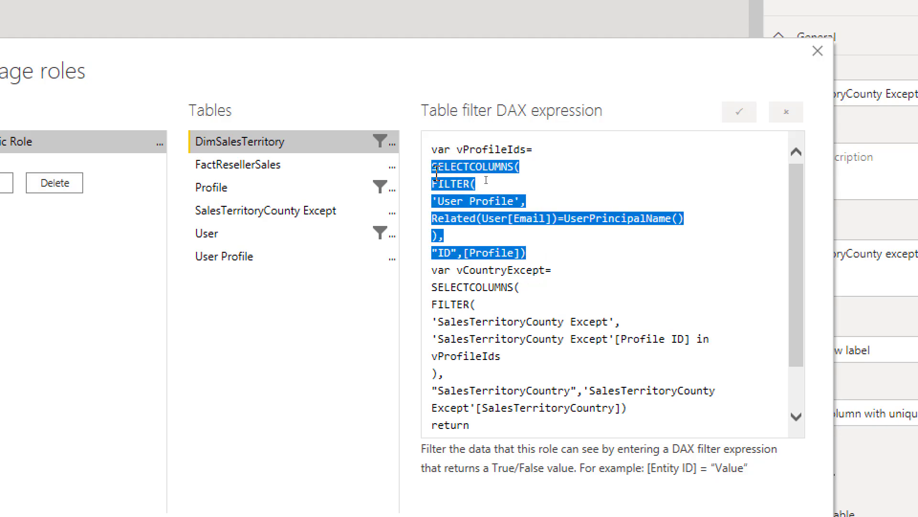
left_click(515, 288)
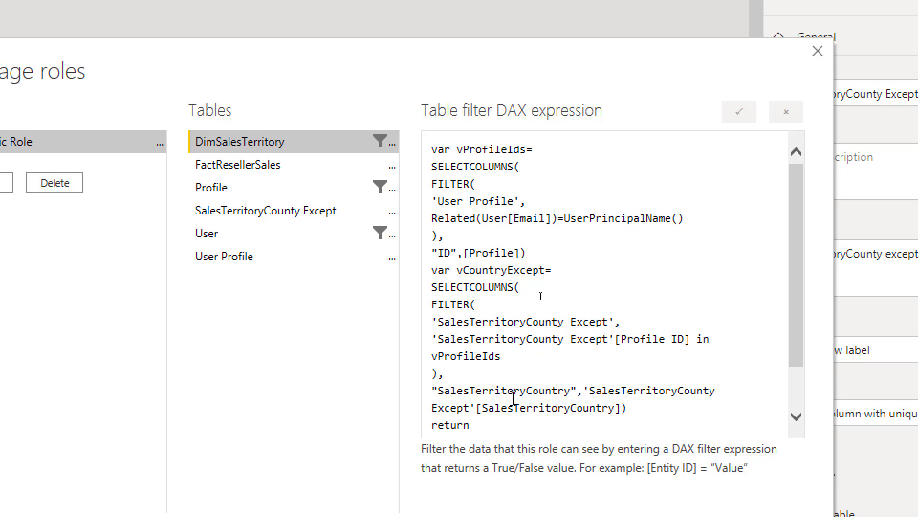
left_click(641, 405)
left_click_drag(642, 405, 424, 269)
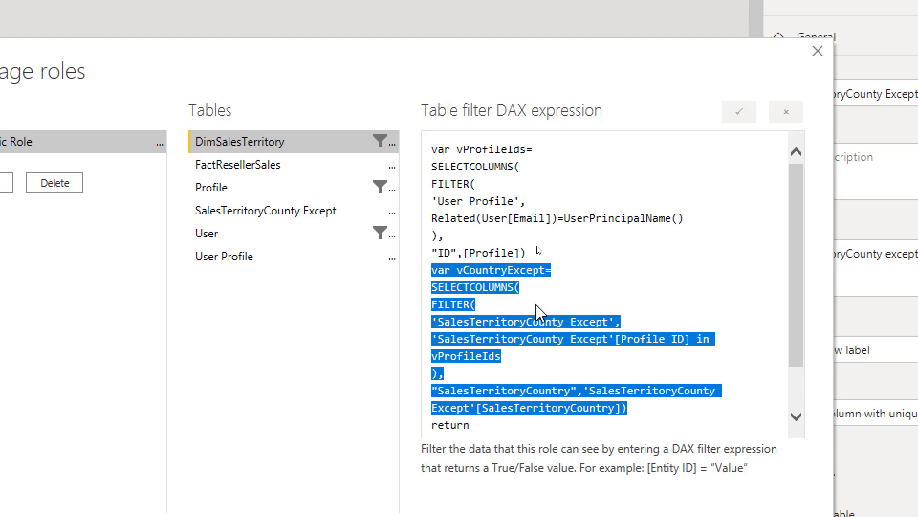
scroll(538, 306, "down", 1)
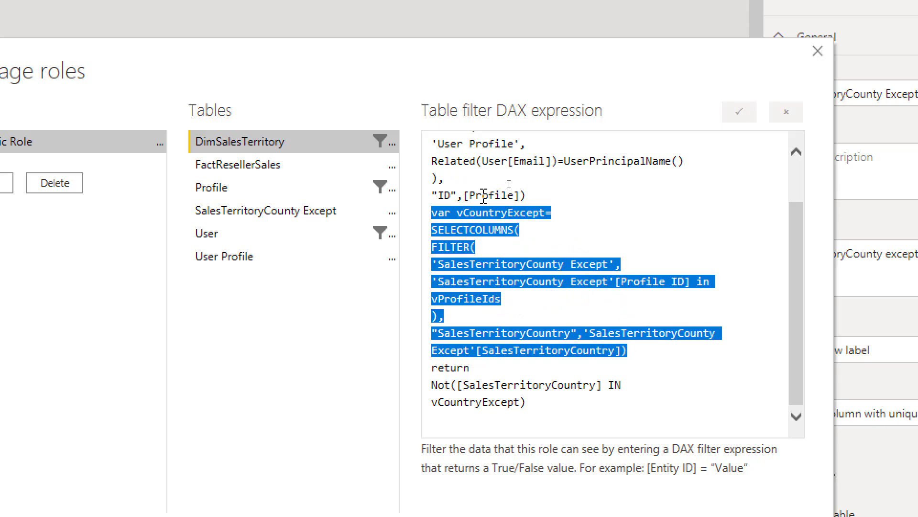
left_click(547, 405)
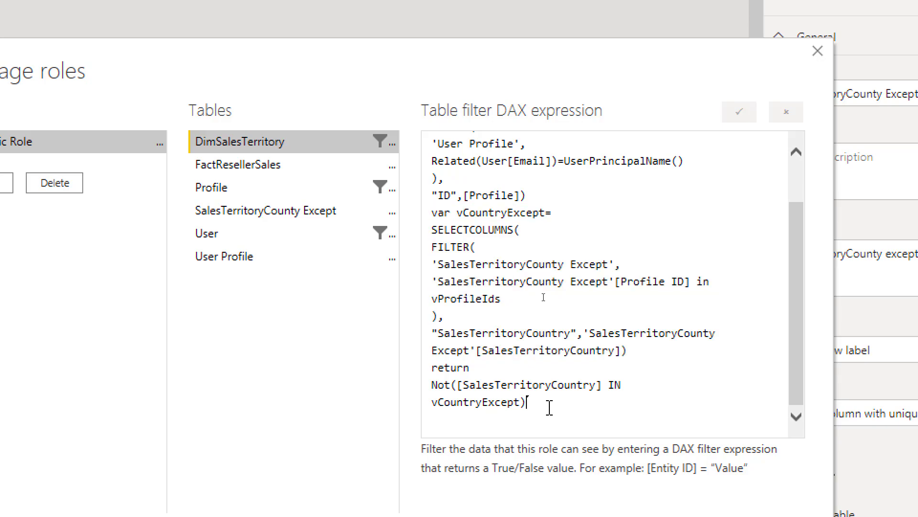
double_click(500, 401)
left_click_drag(501, 400, 432, 385)
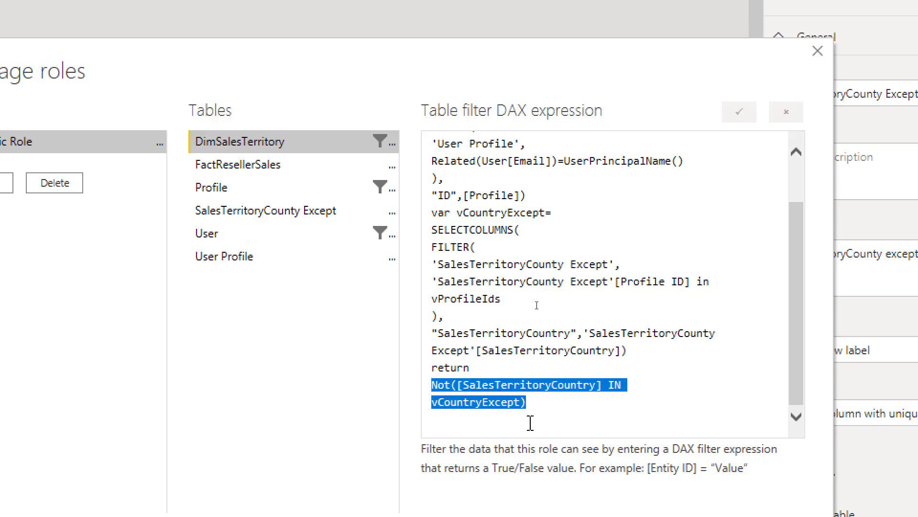
left_click(559, 426)
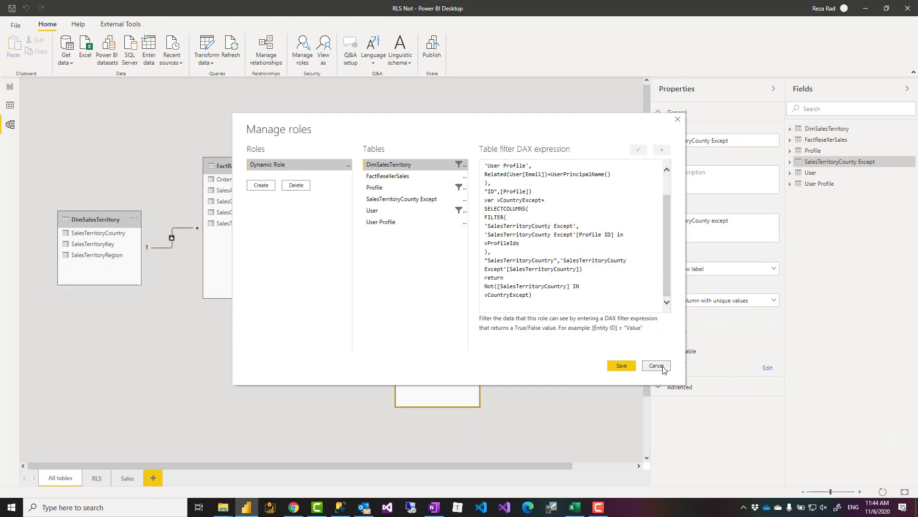
Cancel the role editor, return to the report page, and select the profile Name slicer and Current User card
left_click(659, 365)
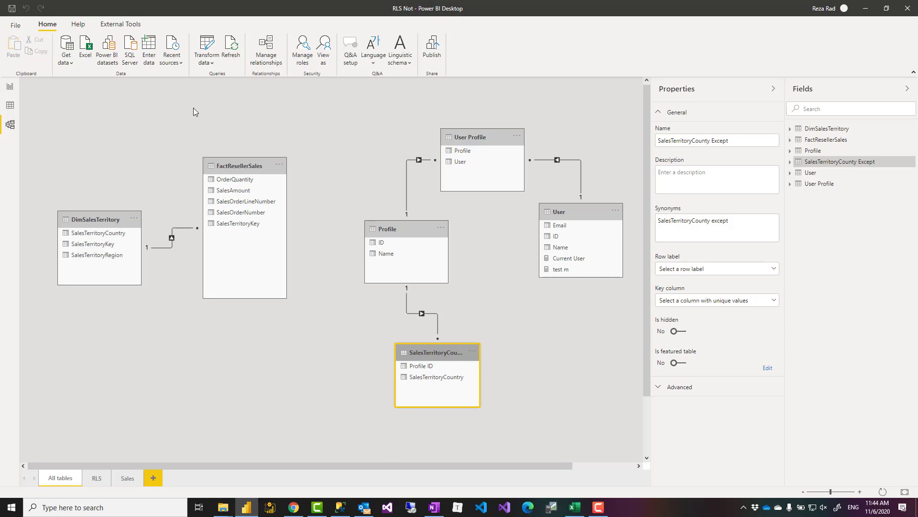
left_click(13, 91)
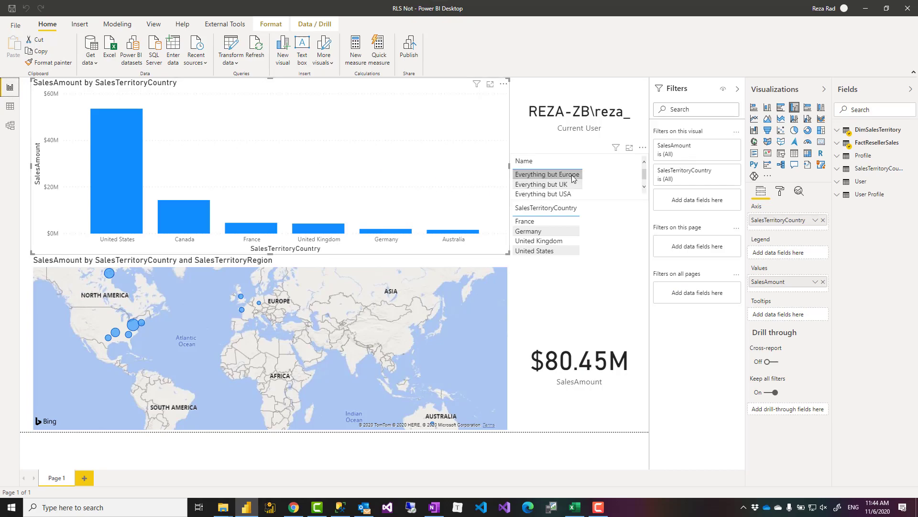
left_click(603, 178)
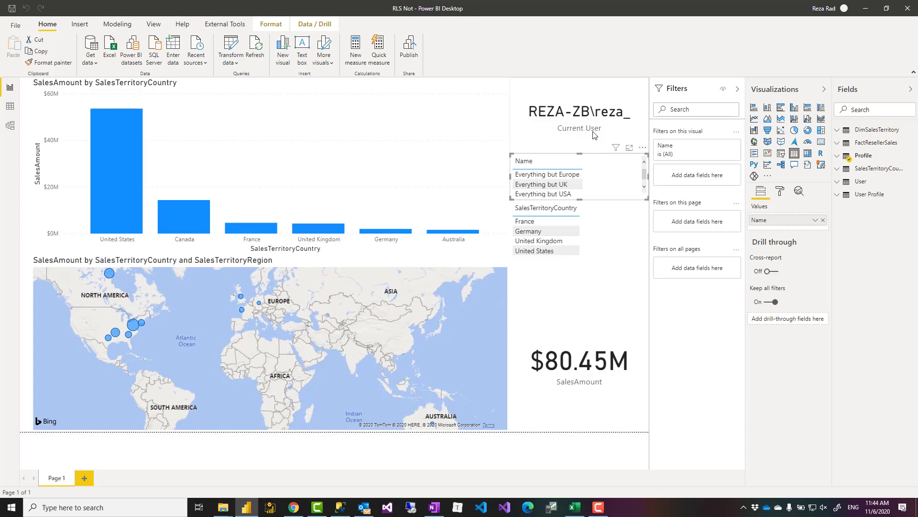
left_click(583, 102)
left_click(601, 178)
Move the SalesTerritoryCountry slicer slightly lower on the page
left_click(607, 234)
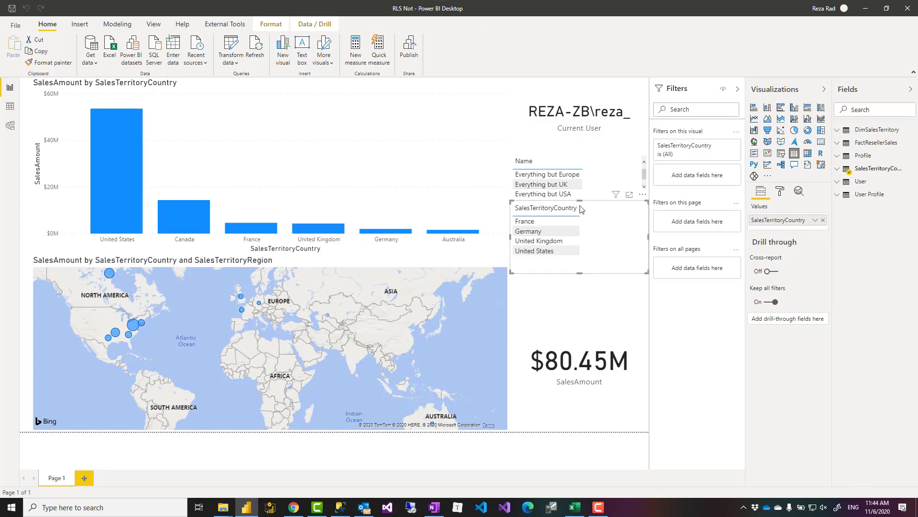
left_click_drag(580, 202, 581, 209)
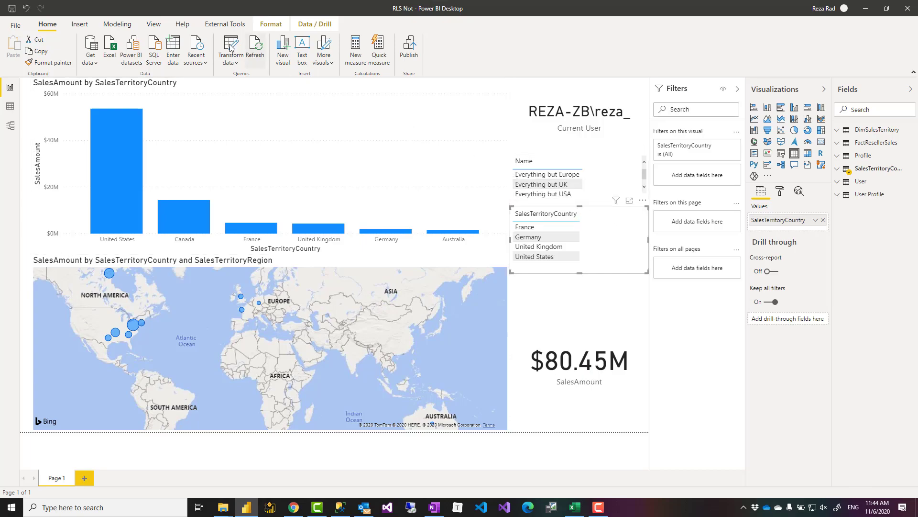
left_click(118, 24)
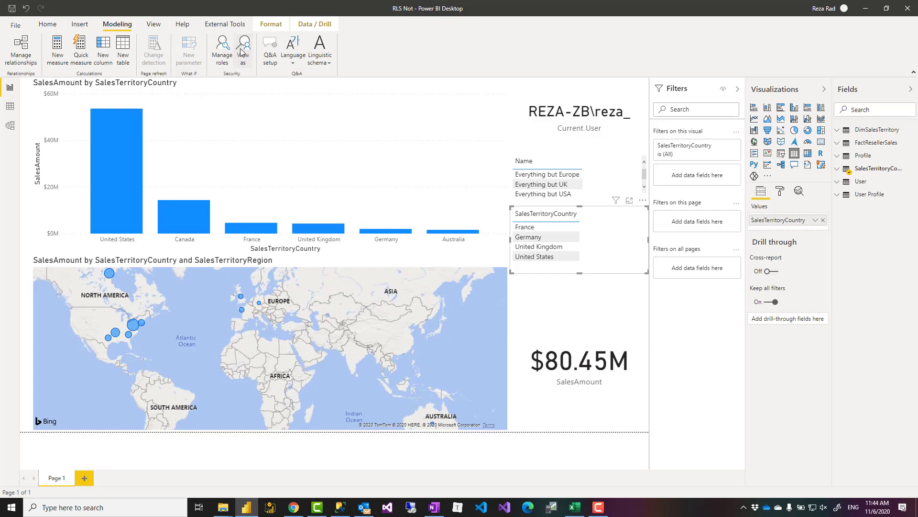
View the report as Dynamic Role and check sales limited to Canada, United Kingdom and Australia
left_click(242, 58)
left_click(405, 219)
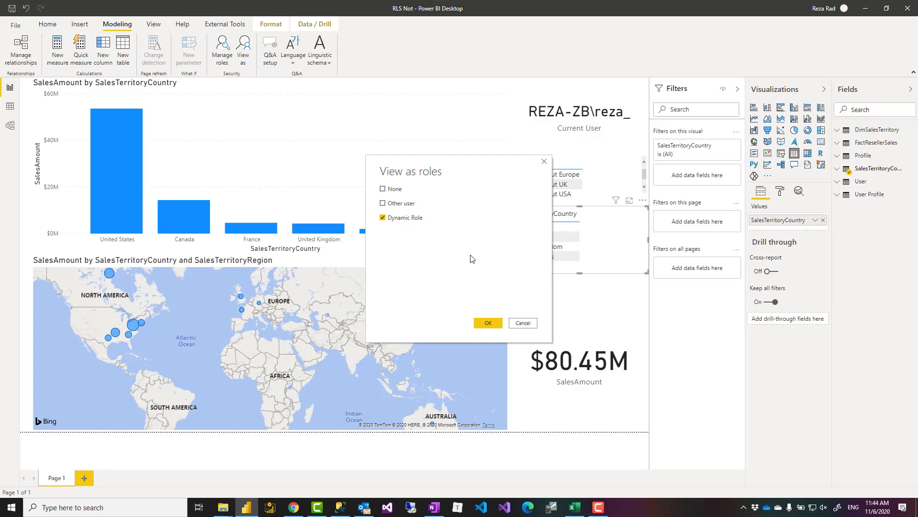
left_click(489, 323)
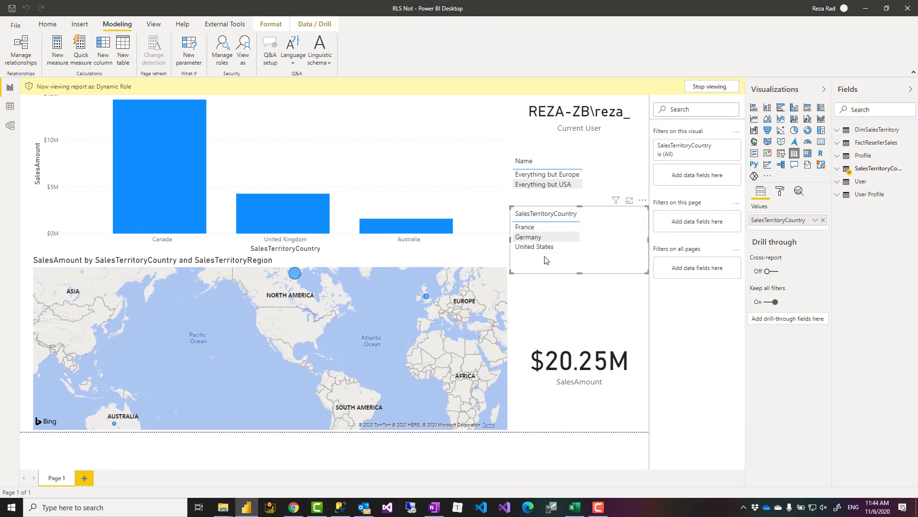
left_click(544, 225)
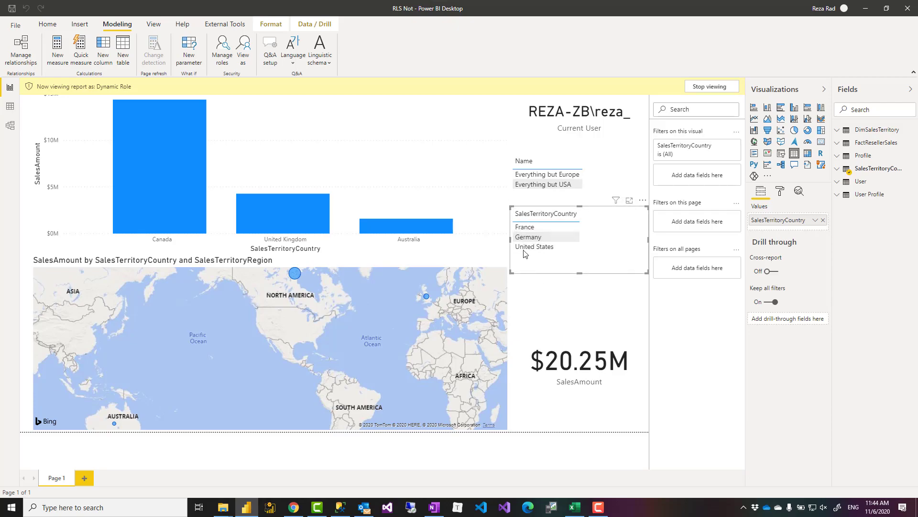